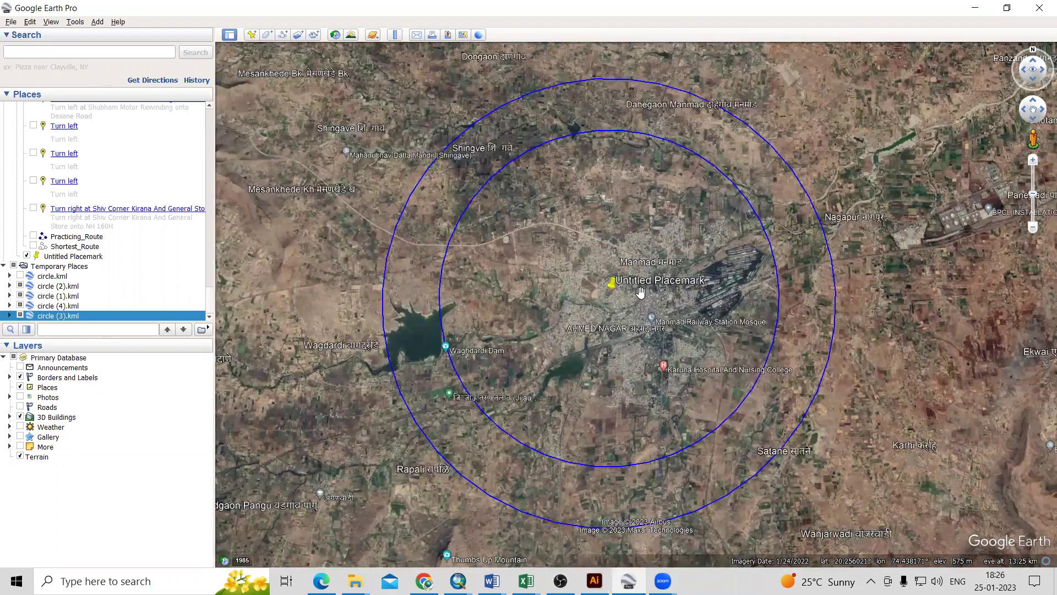
Zoom out and back in on Aurangabad's streets, then drop a placemark on a main road.
{"action": "left_click_drag", "start_coordinate": [637, 289], "coordinate": [652, 291]}
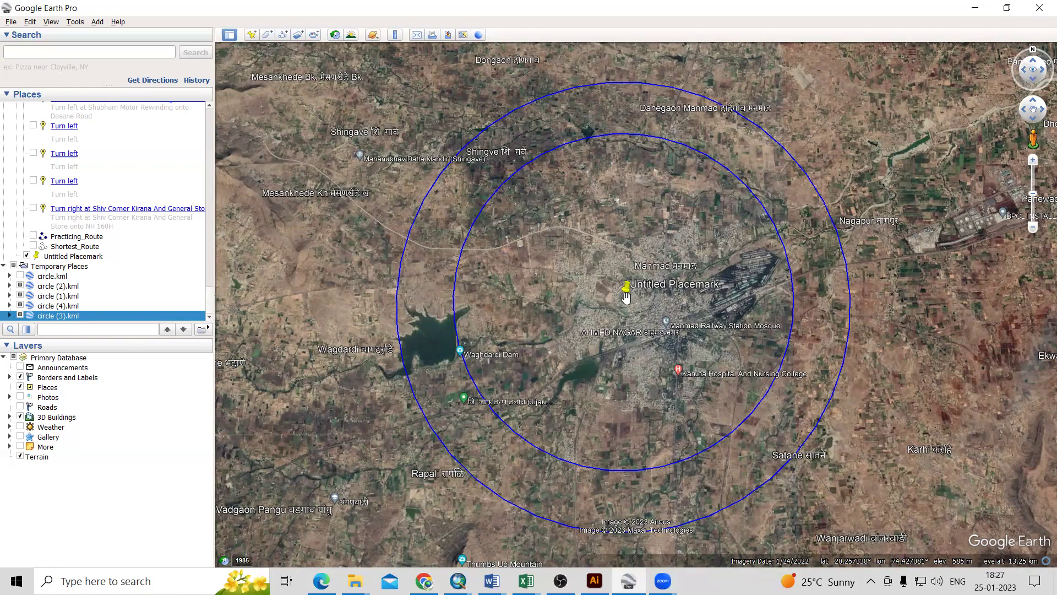
{"action": "scroll", "coordinate": [621, 300], "scroll_direction": "down", "scroll_amount": 3}
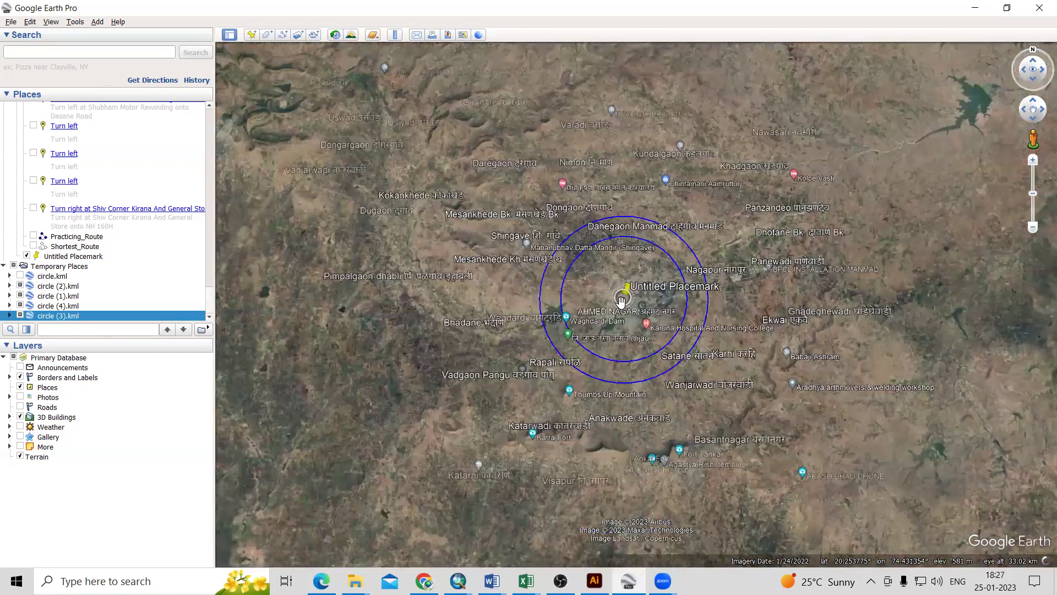
{"action": "scroll", "coordinate": [621, 300], "scroll_direction": "down", "scroll_amount": 3}
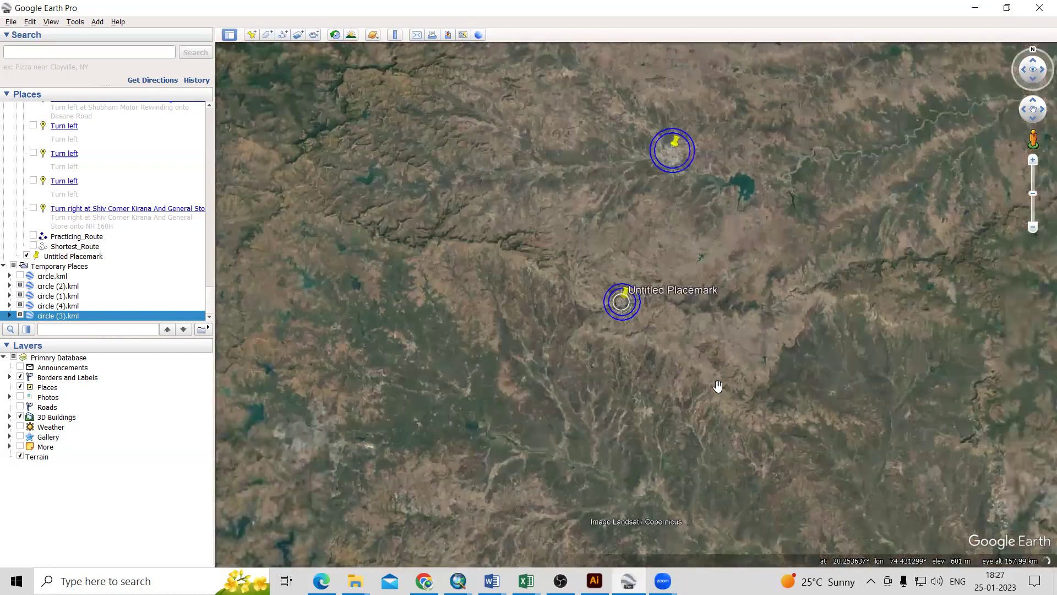
{"action": "scroll", "coordinate": [796, 387], "scroll_direction": "down", "scroll_amount": 3}
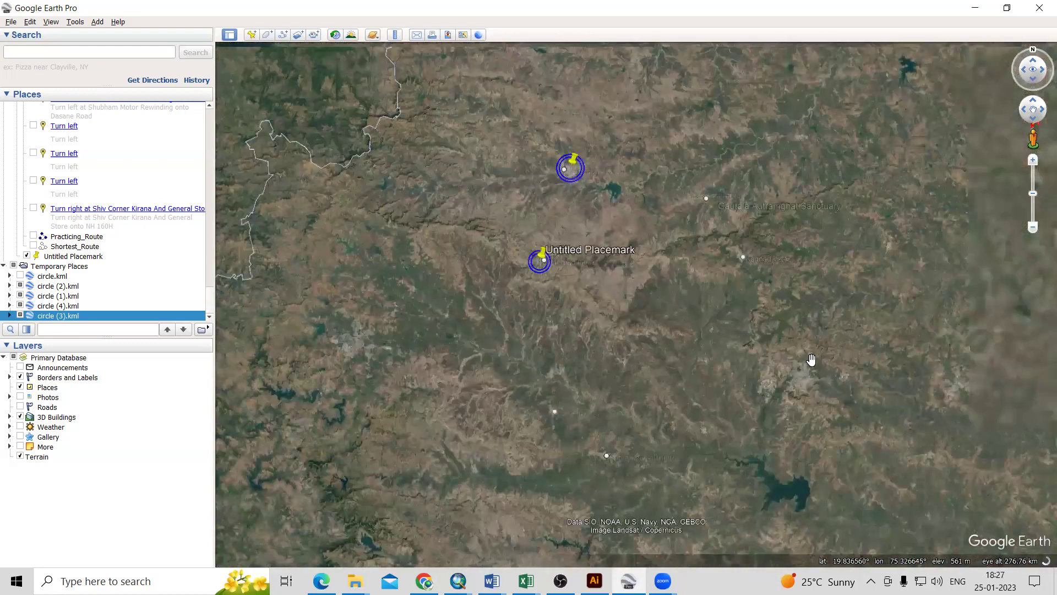
{"action": "scroll", "coordinate": [798, 347], "scroll_direction": "up", "scroll_amount": 5}
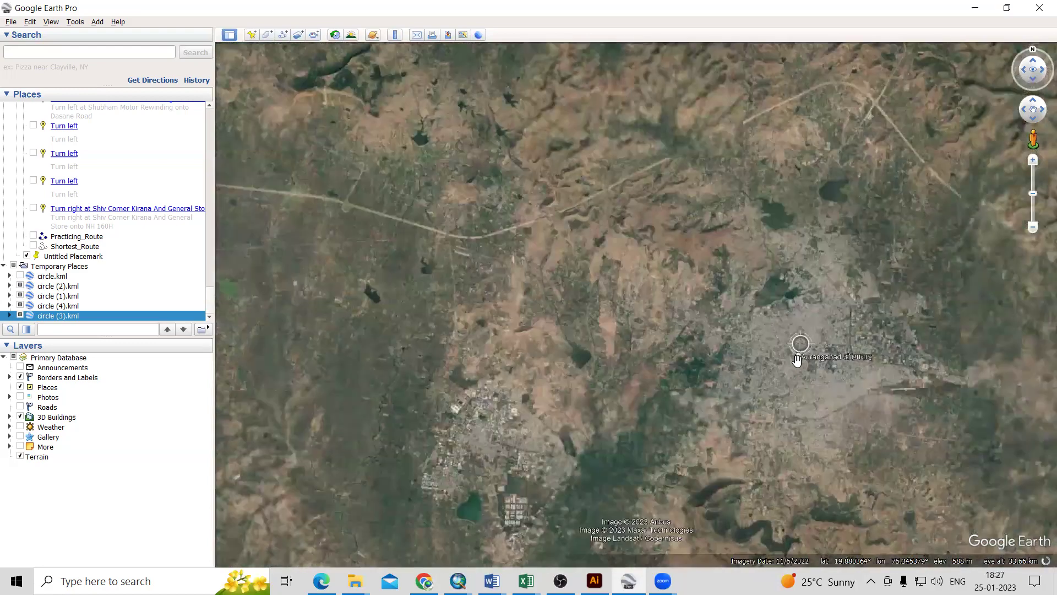
{"action": "scroll", "coordinate": [788, 365], "scroll_direction": "up", "scroll_amount": 3}
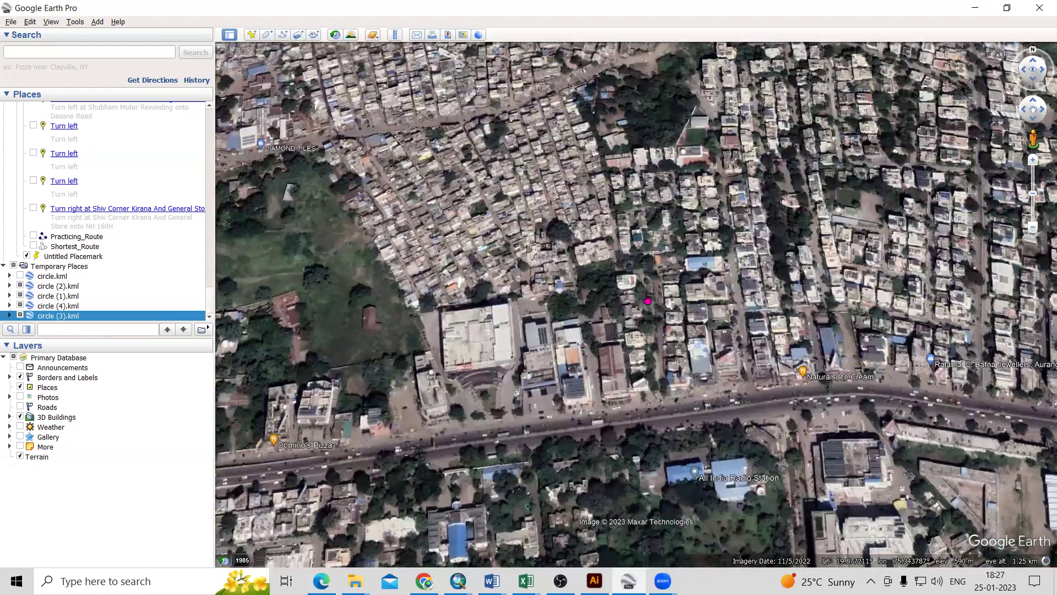
{"action": "left_click", "coordinate": [794, 405]}
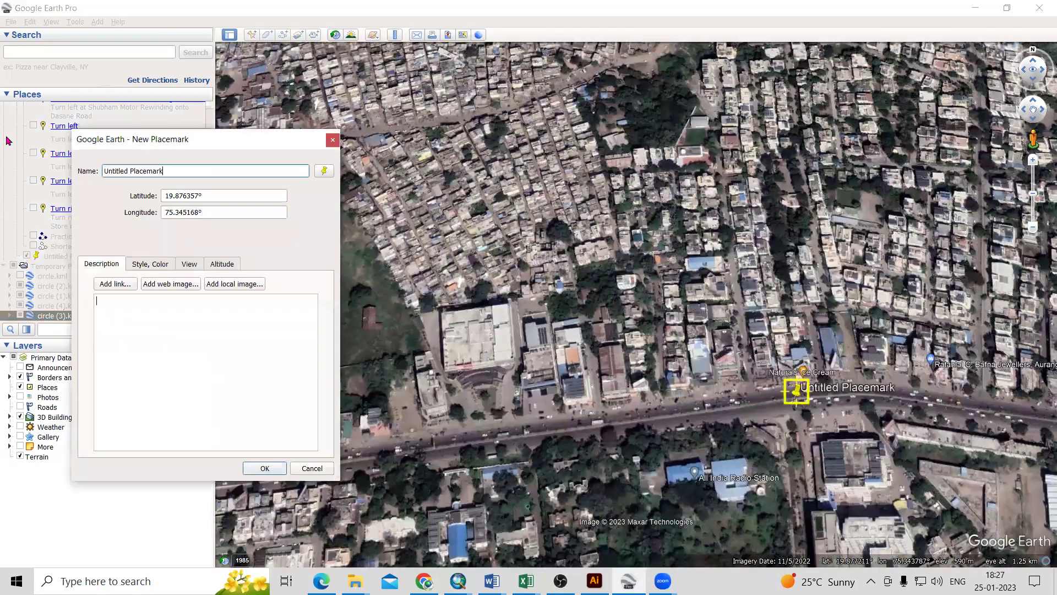
{"action": "key", "text": "ctrl+a"}
{"action": "key", "text": "BackSpace"}
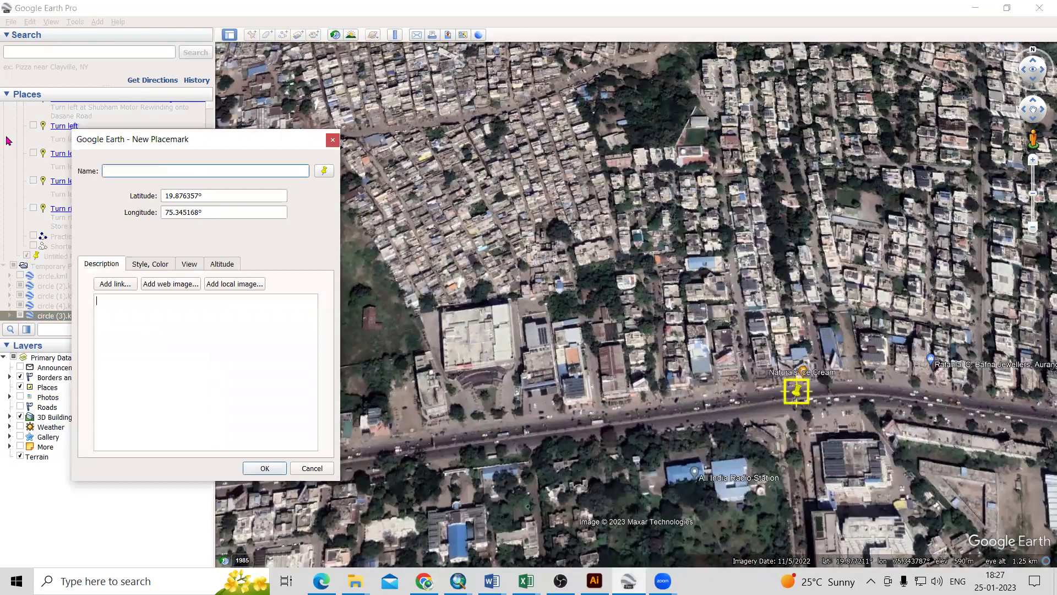
{"action": "type", "text": "point of intres"}
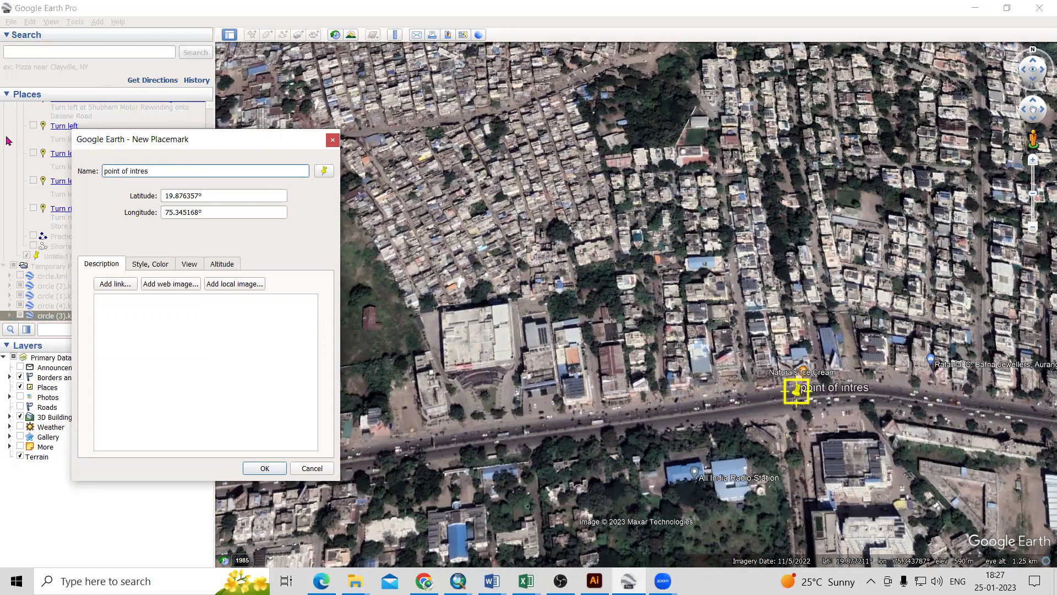
{"action": "type", "text": "t"}
{"action": "left_click", "coordinate": [186, 197]}
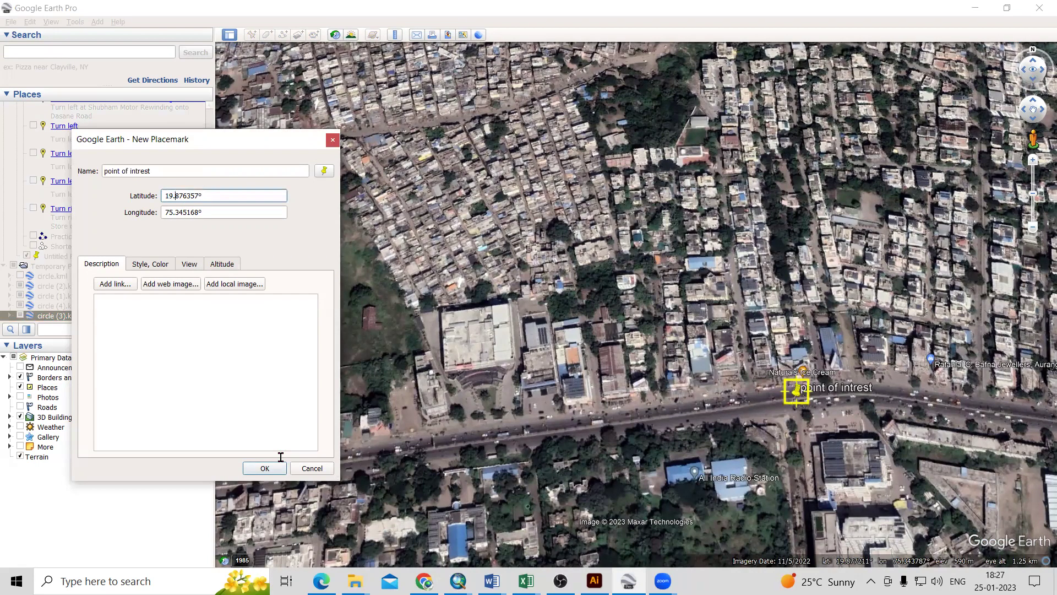
{"action": "left_click", "coordinate": [312, 470]}
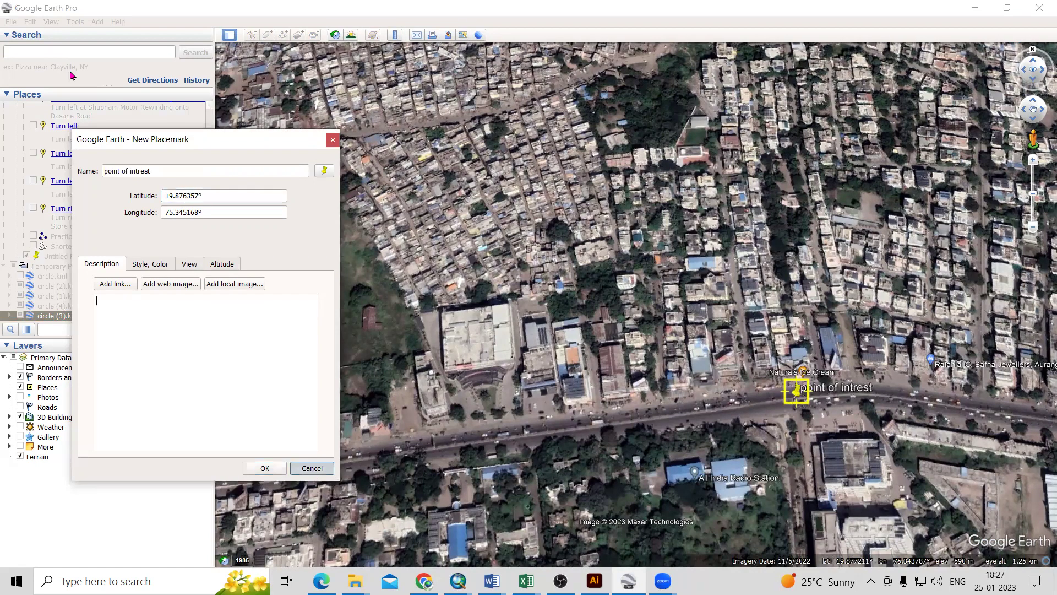
{"action": "left_click", "coordinate": [75, 22]}
{"action": "left_click", "coordinate": [95, 118]}
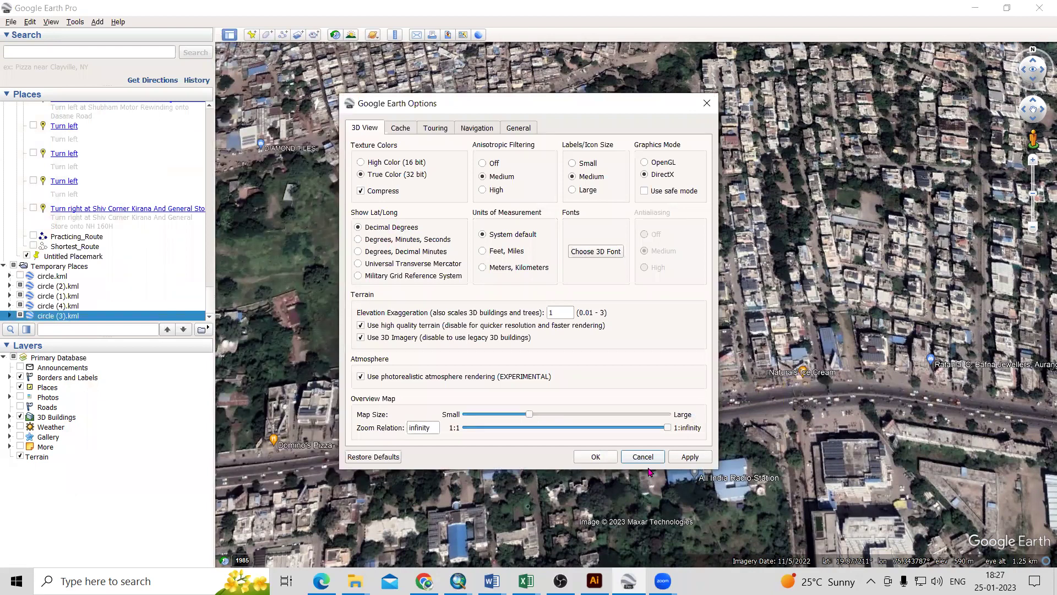
{"action": "key", "text": "Escape"}
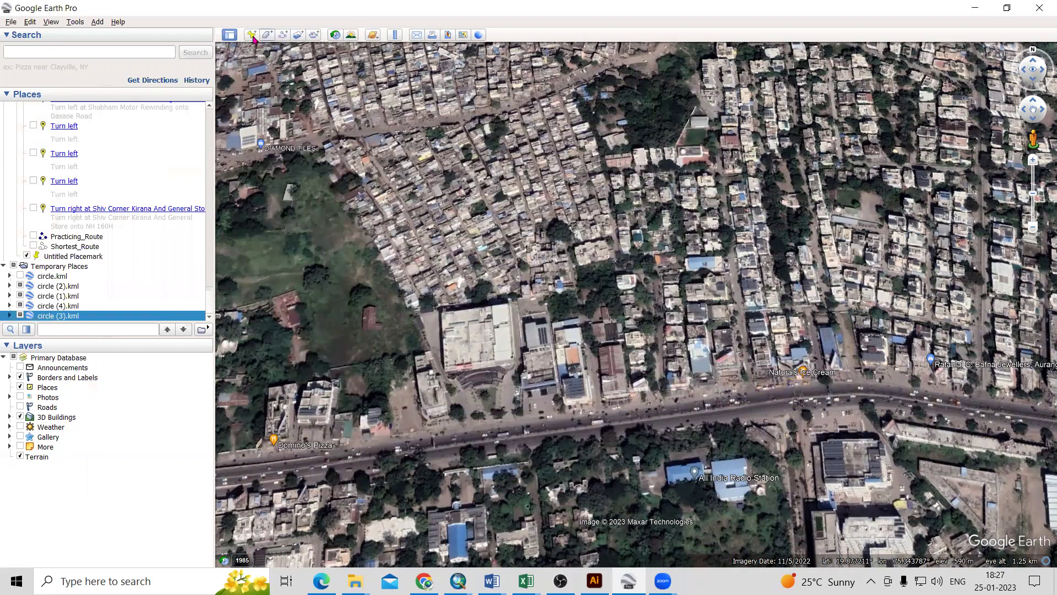
Add a new placemark beside Naturals Ice Cream and name it 'POI'.
{"action": "key", "text": "ctrl+shift+p"}
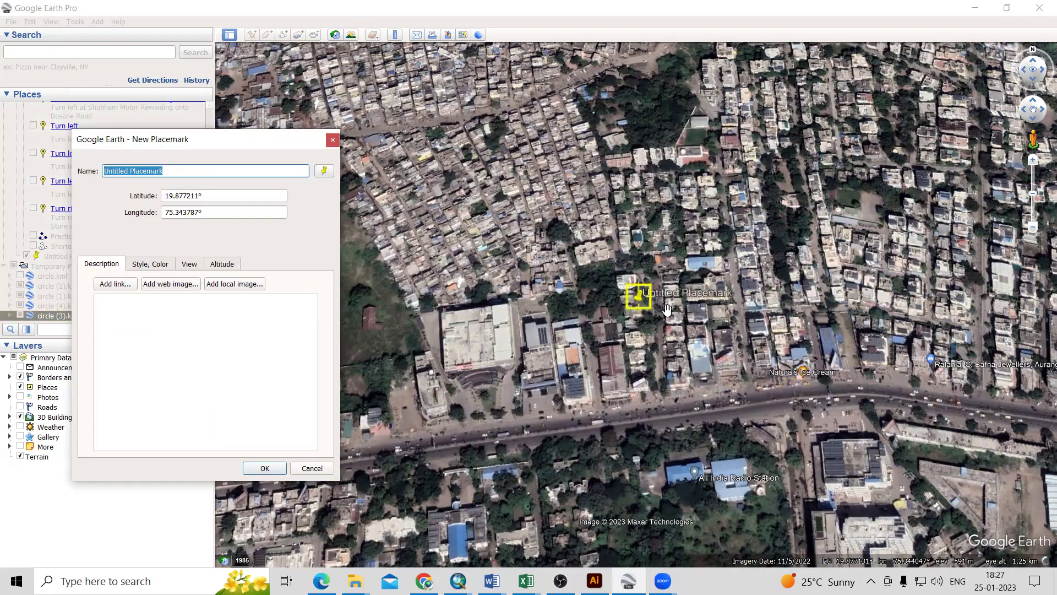
{"action": "left_click", "coordinate": [794, 401]}
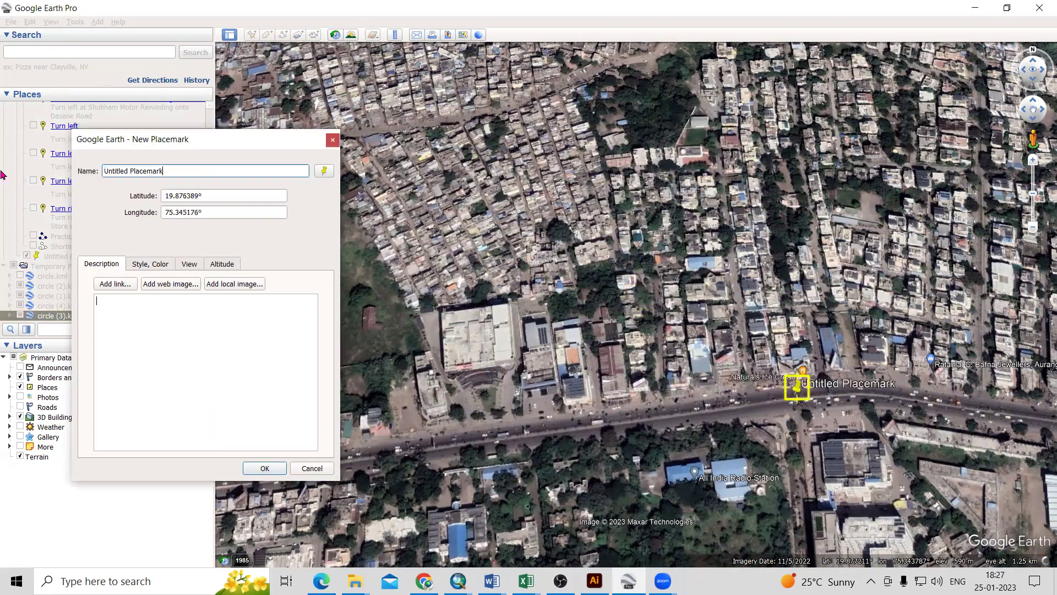
{"action": "key", "text": "ctrl+a"}
{"action": "key", "text": "BackSpace"}
{"action": "type", "text": "POI"}
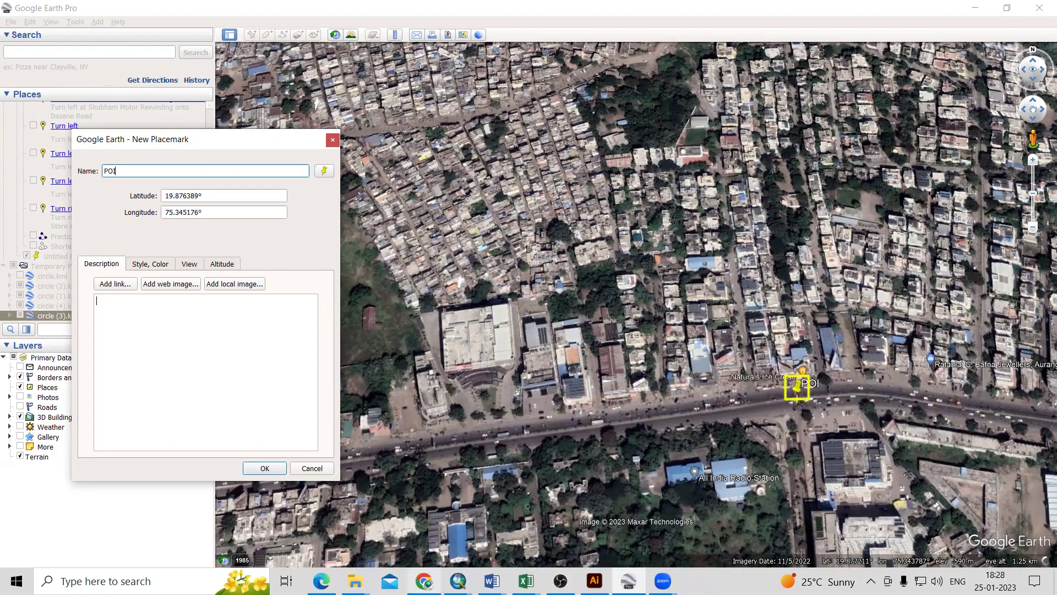
{"action": "key", "text": "alt+Tab"}
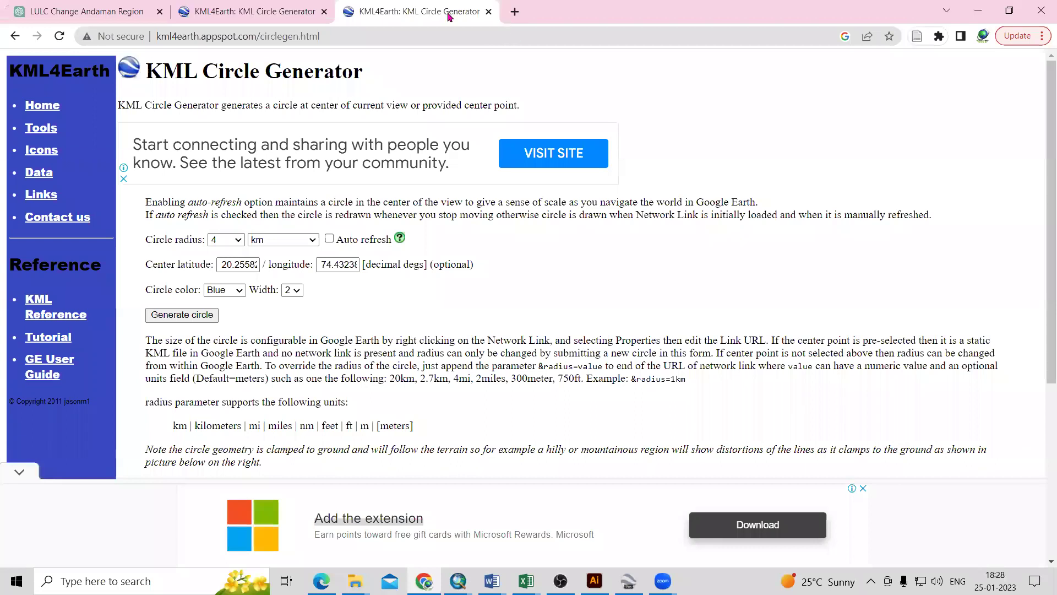
Search for 'KML Circle Generator' in a new tab and open the KML4Earth result.
{"action": "triple_click", "coordinate": [377, 72]}
{"action": "key", "text": "ctrl+c"}
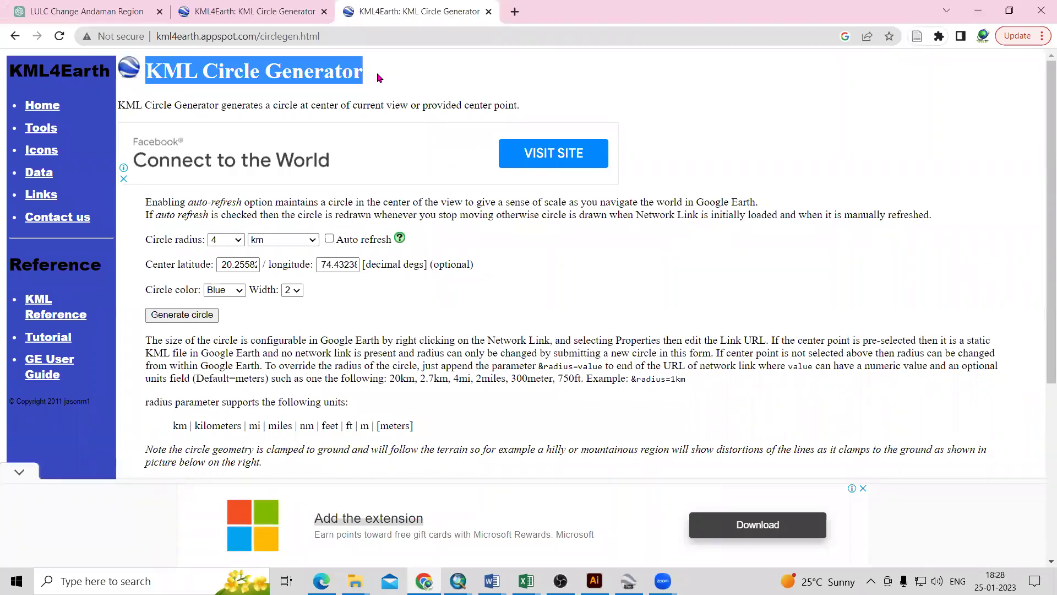
{"action": "left_click", "coordinate": [515, 12]}
{"action": "key", "text": "ctrl+v"}
{"action": "key", "text": "Return"}
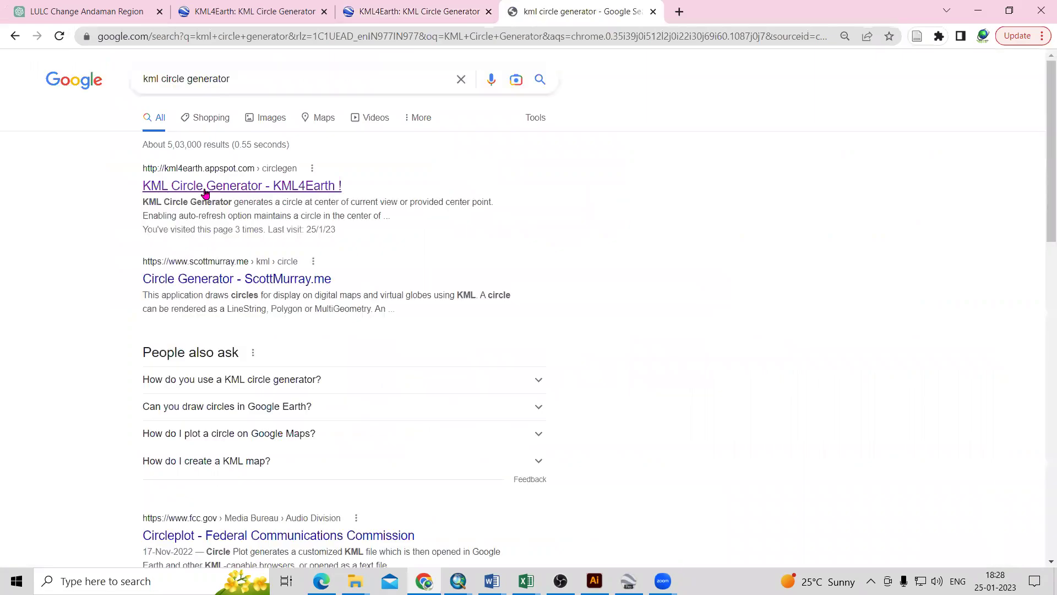
{"action": "left_click", "coordinate": [536, 285]}
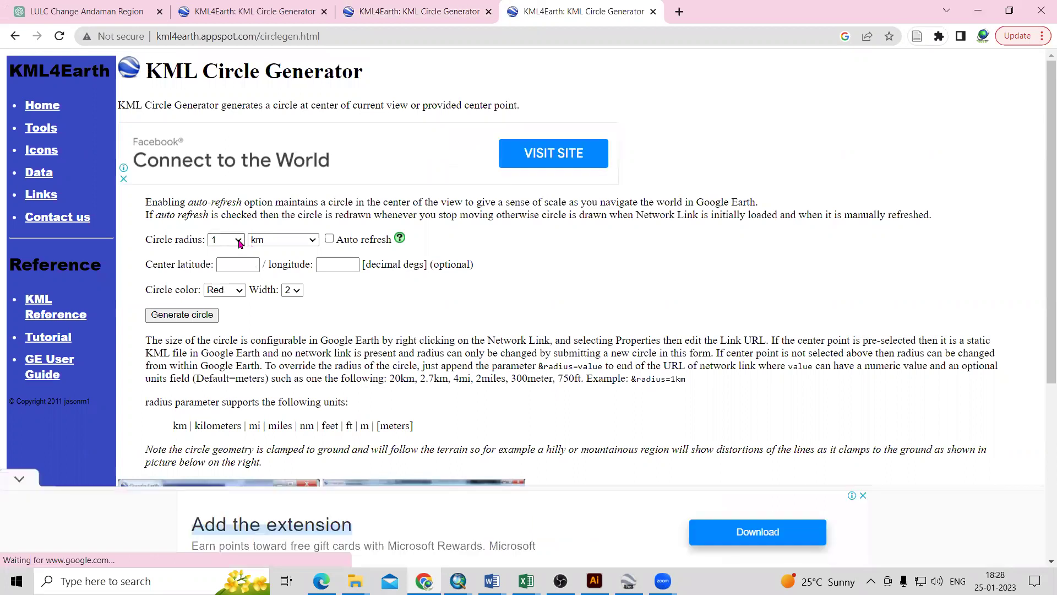
Set the circle radius to 4 km and select the Center latitude field.
{"action": "left_click", "coordinate": [239, 241]}
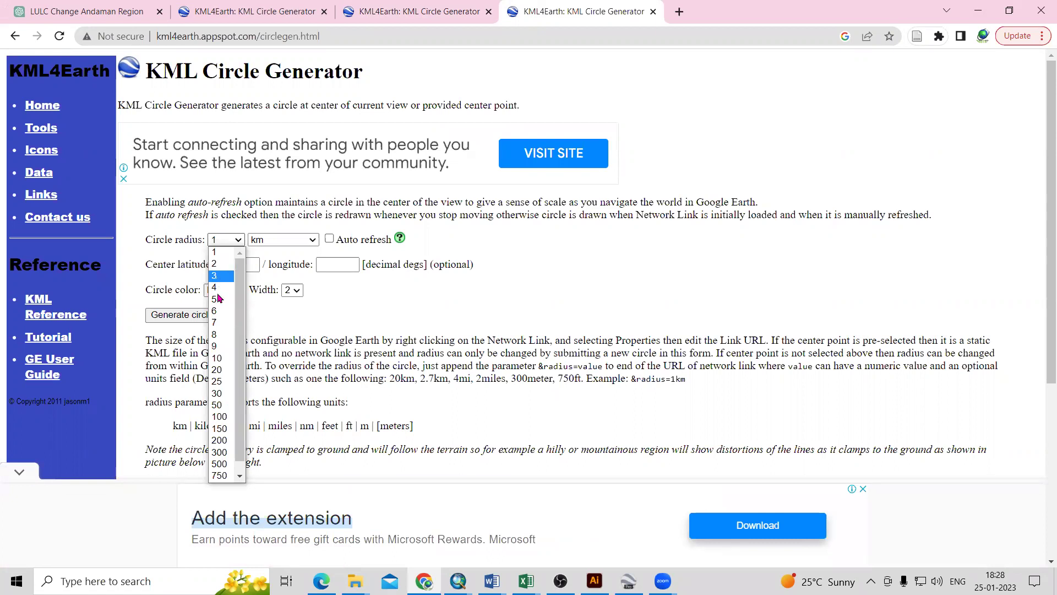
{"action": "left_click", "coordinate": [307, 238]}
{"action": "left_click", "coordinate": [307, 238]}
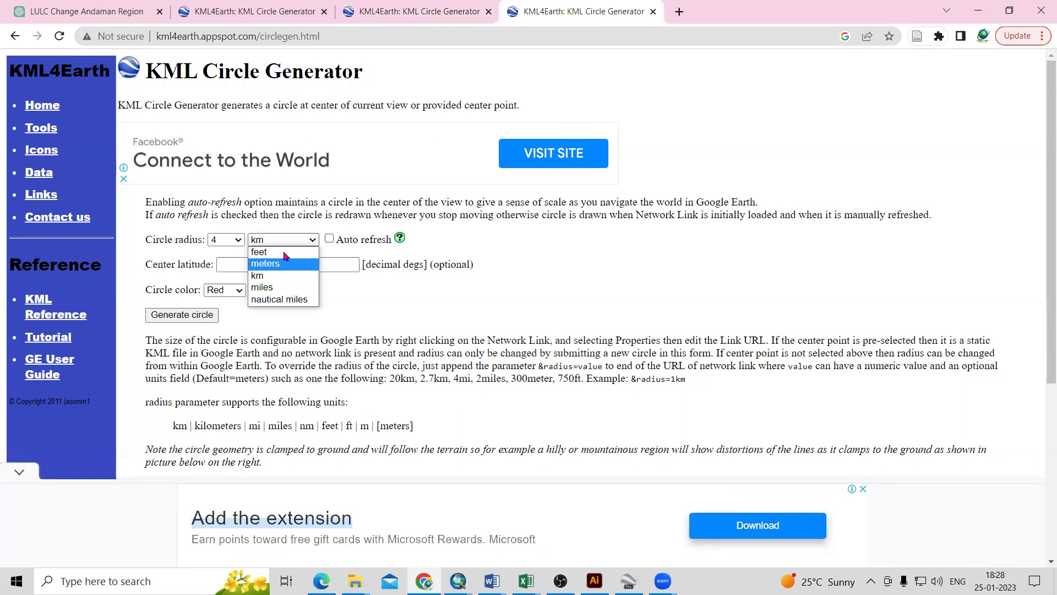
{"action": "left_click", "coordinate": [247, 266]}
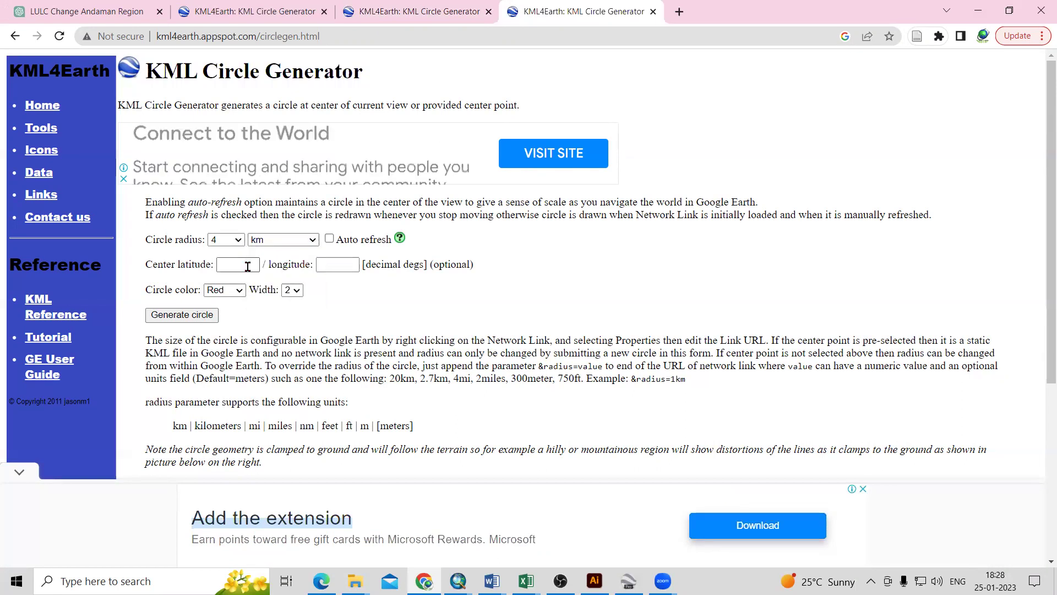
{"action": "left_click", "coordinate": [247, 266]}
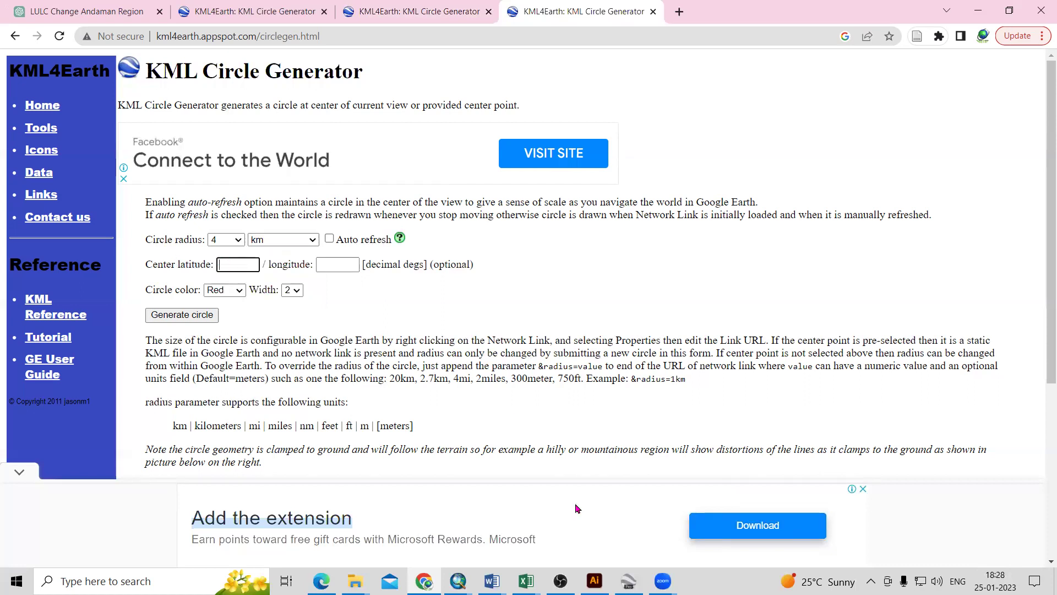
{"action": "key", "text": "alt+Tab"}
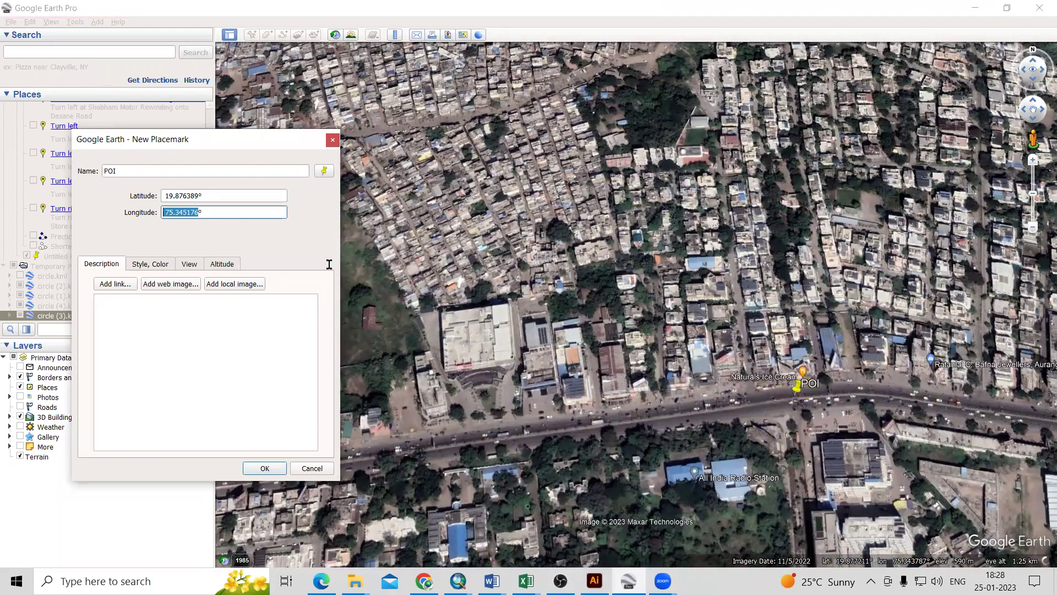
Copy the POI latitude 19.876389 into the generator's Center latitude field.
{"action": "key", "text": "alt+Tab"}
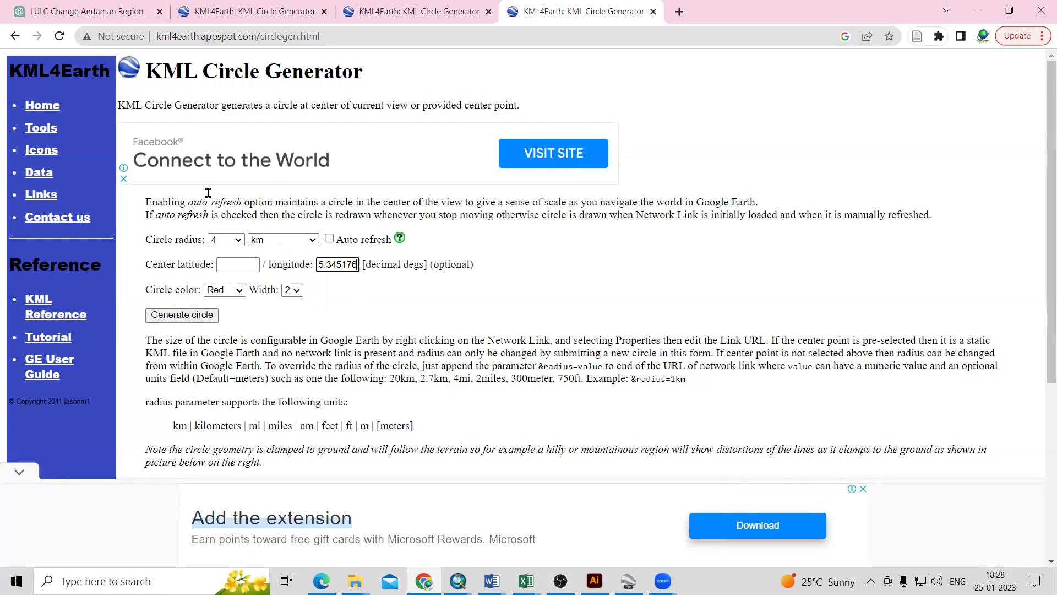
{"action": "key", "text": "alt+Tab"}
{"action": "double_click", "coordinate": [163, 195]}
{"action": "key", "text": "ctrl+c"}
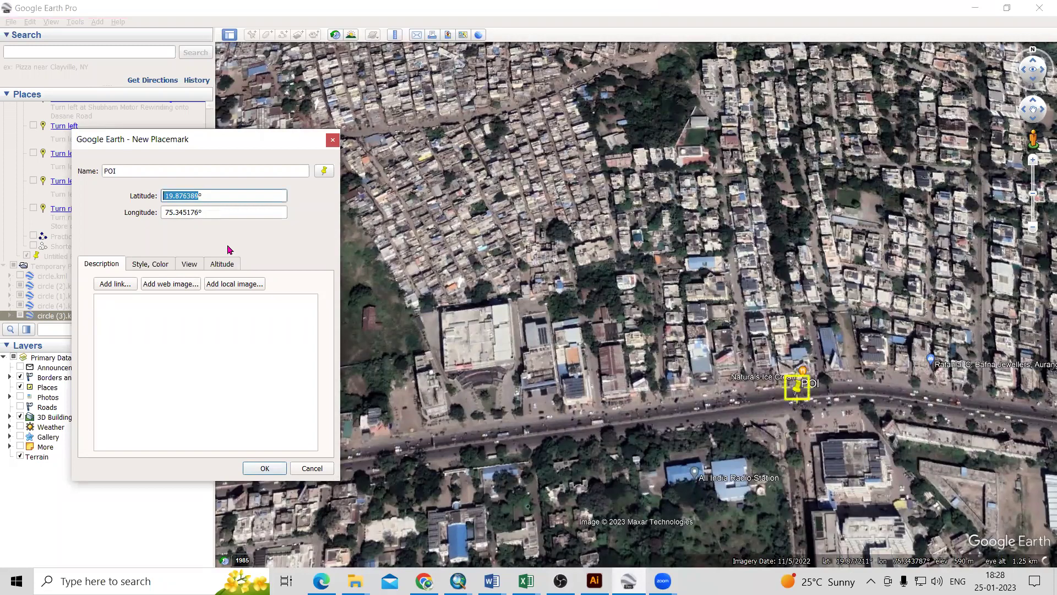
{"action": "key", "text": "alt+Tab"}
{"action": "key", "text": "ctrl+v"}
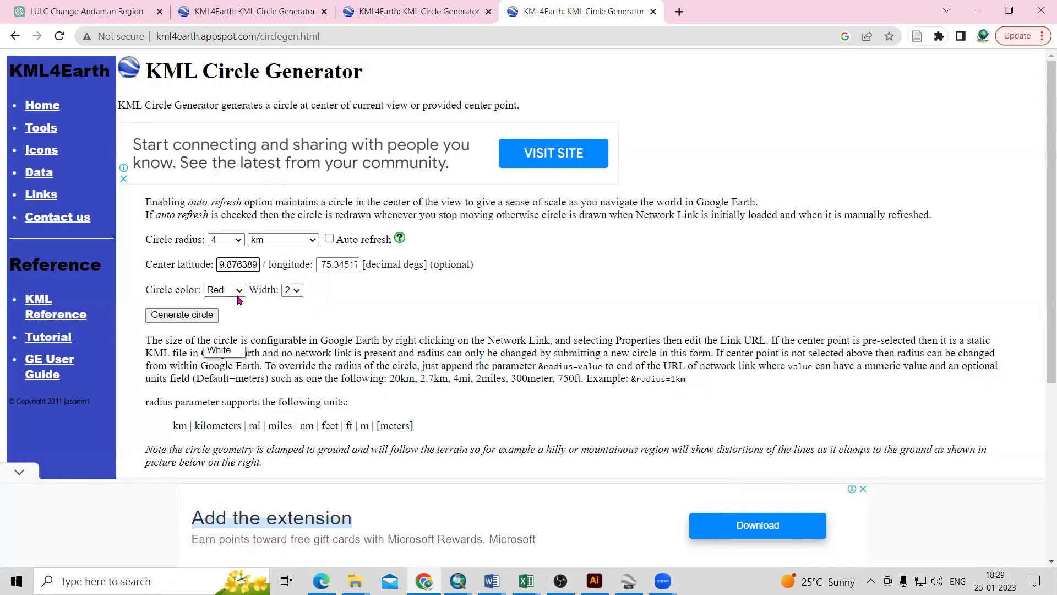
Set the circle colour to Yellow and generate the 4 km circle (5).kml.
{"action": "left_click", "coordinate": [237, 290]}
{"action": "left_click", "coordinate": [236, 315]}
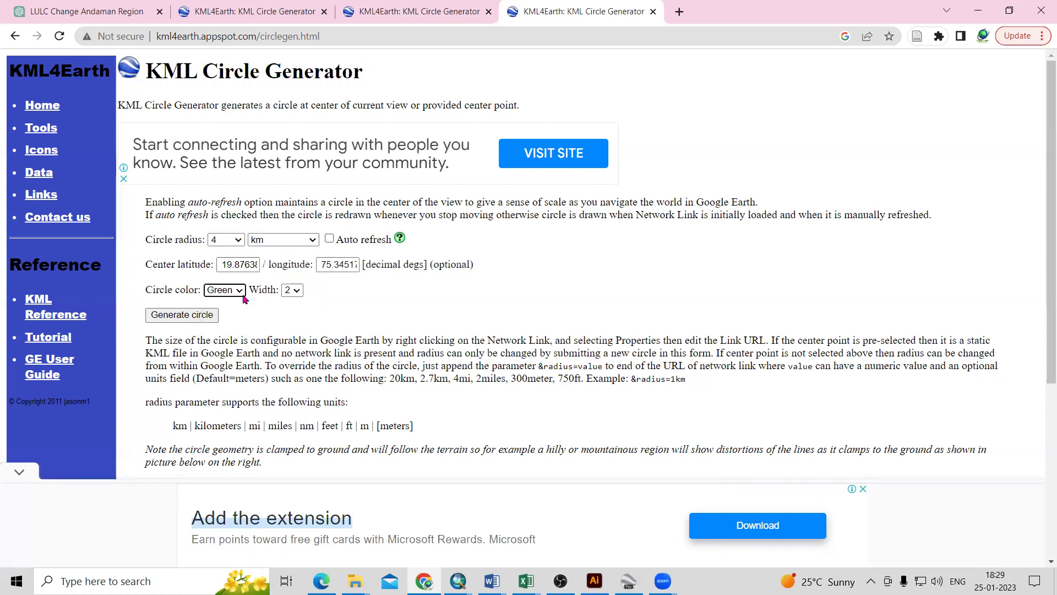
{"action": "left_click", "coordinate": [234, 293]}
{"action": "left_click", "coordinate": [233, 338]}
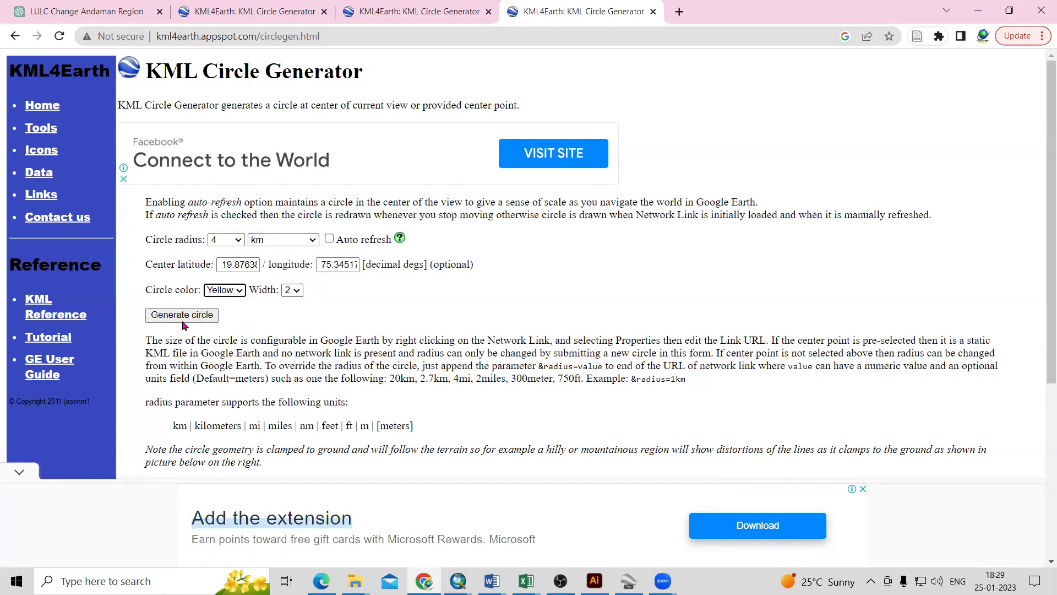
{"action": "left_click", "coordinate": [183, 316]}
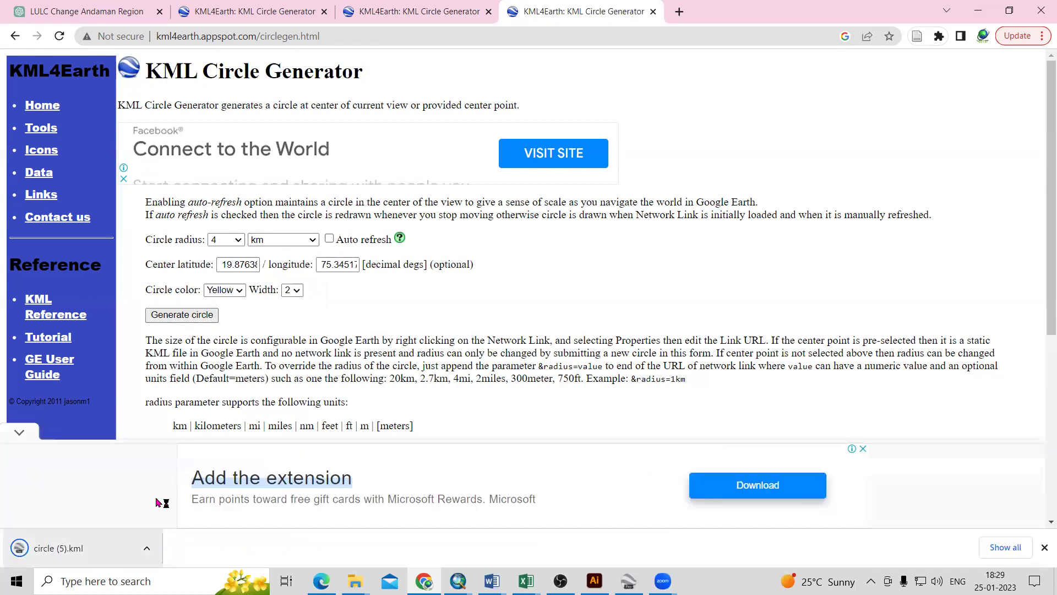
Change the radius to 3 km, generate circle (6).kml, and open it in Google Earth.
{"action": "left_click", "coordinate": [239, 240]}
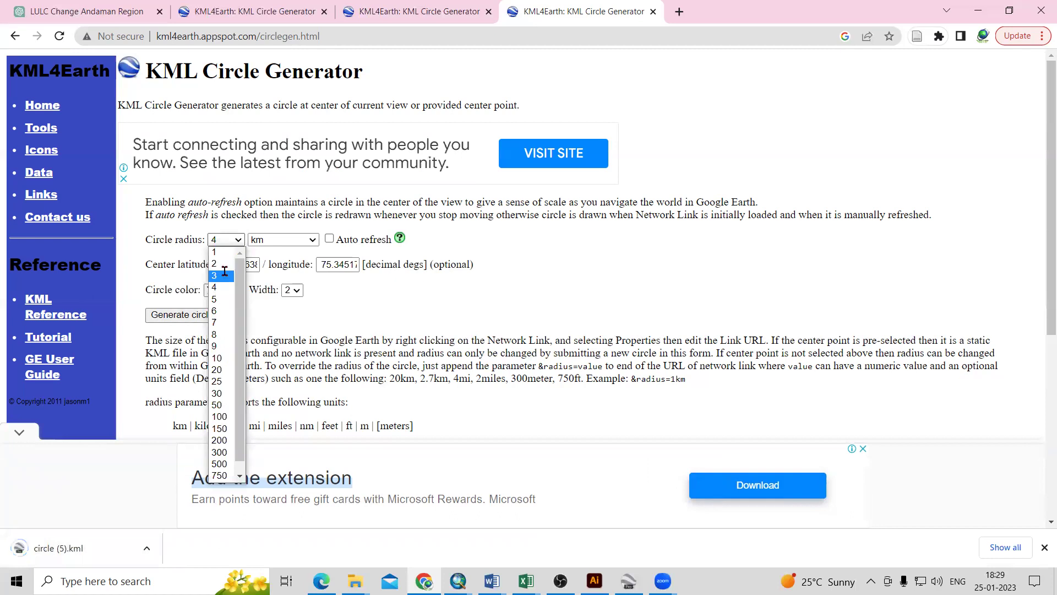
{"action": "left_click", "coordinate": [193, 318]}
{"action": "left_click", "coordinate": [193, 318]}
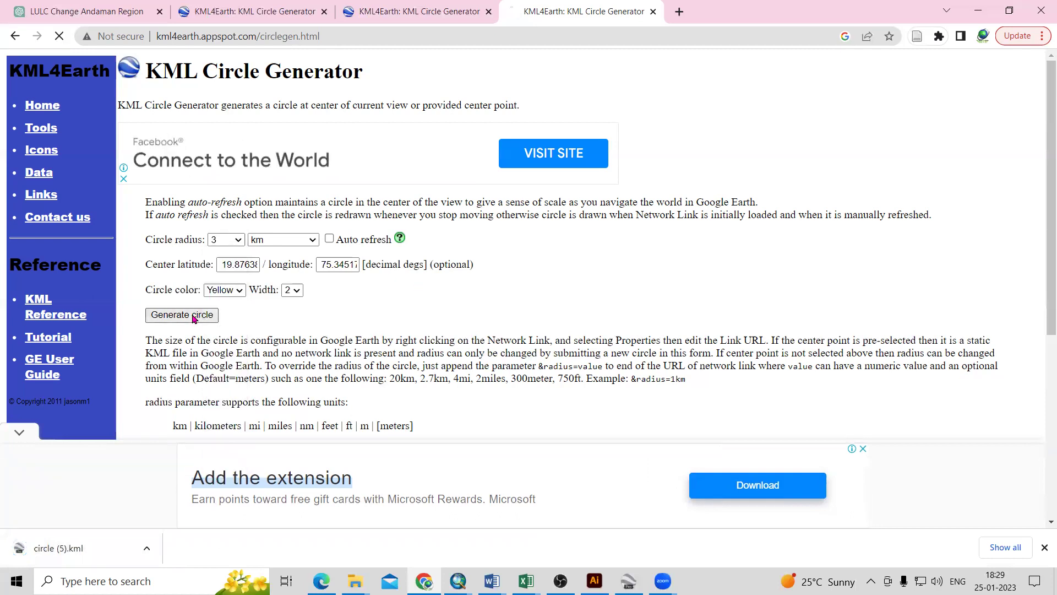
{"action": "left_click", "coordinate": [146, 553]}
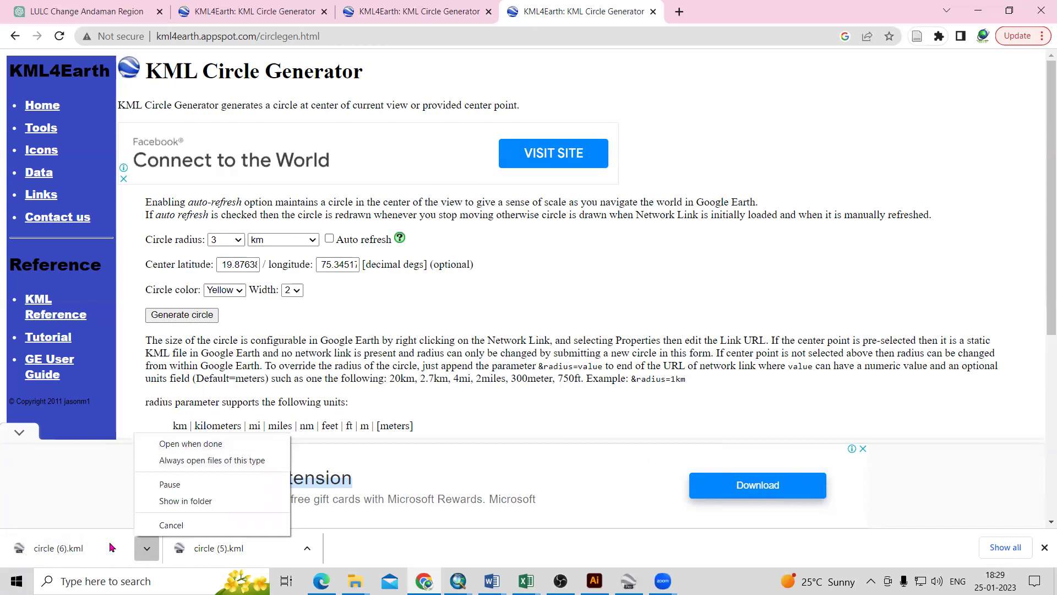
{"action": "left_click", "coordinate": [147, 550]}
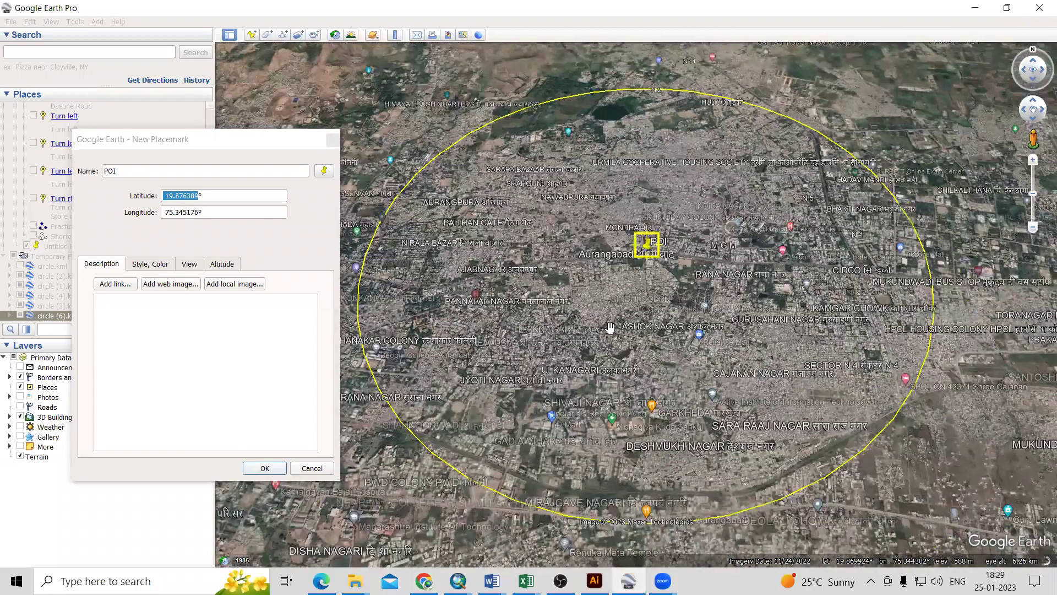
Confirm the POI placemark, then zoom out and back in to check both circles.
{"action": "key", "text": "Return"}
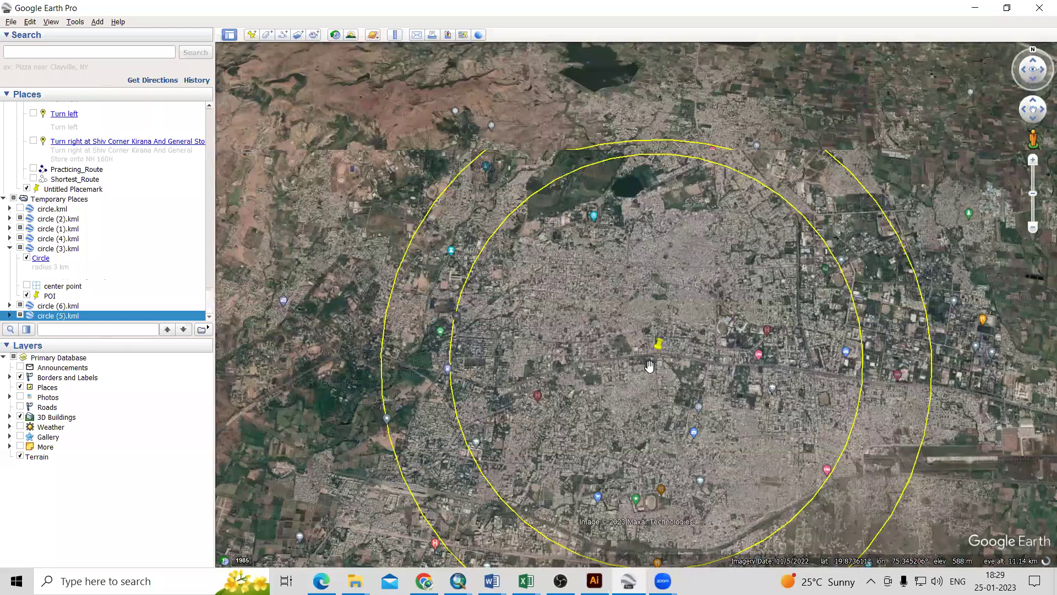
{"action": "scroll", "coordinate": [649, 361], "scroll_direction": "down", "scroll_amount": 1}
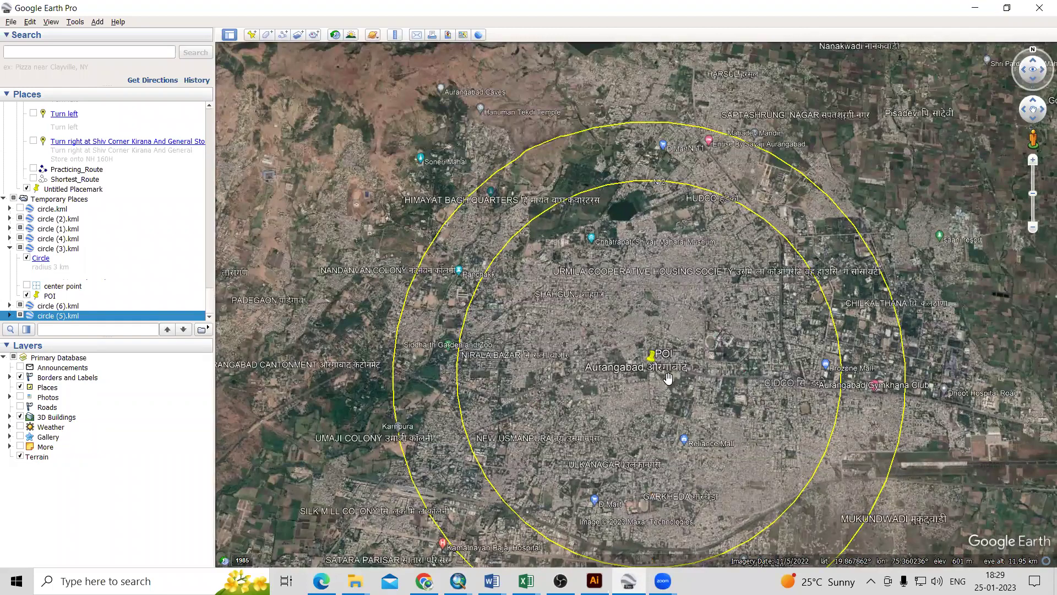
{"action": "scroll", "coordinate": [643, 372], "scroll_direction": "up", "scroll_amount": 3}
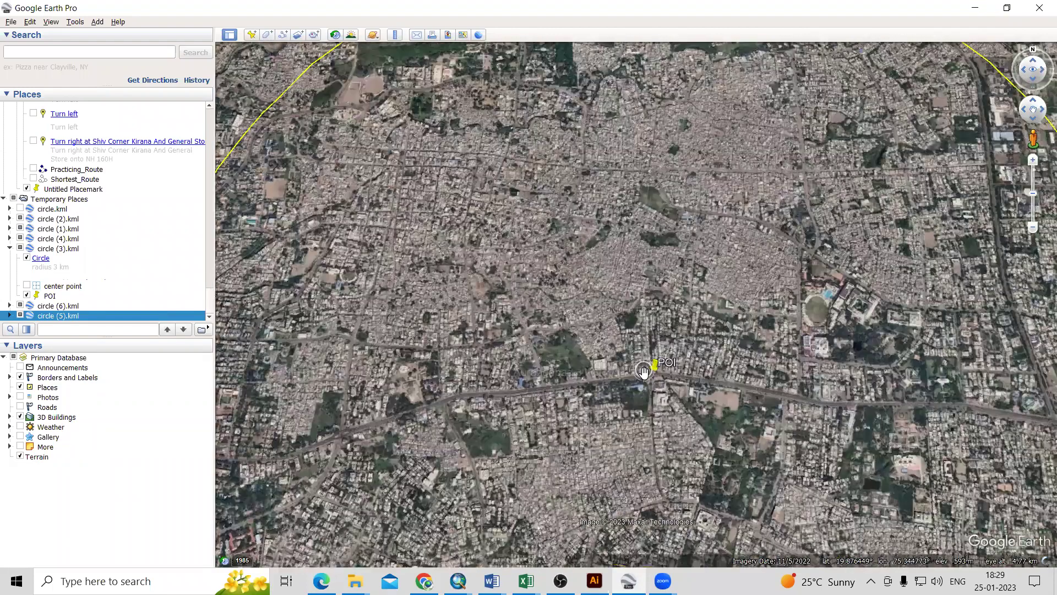